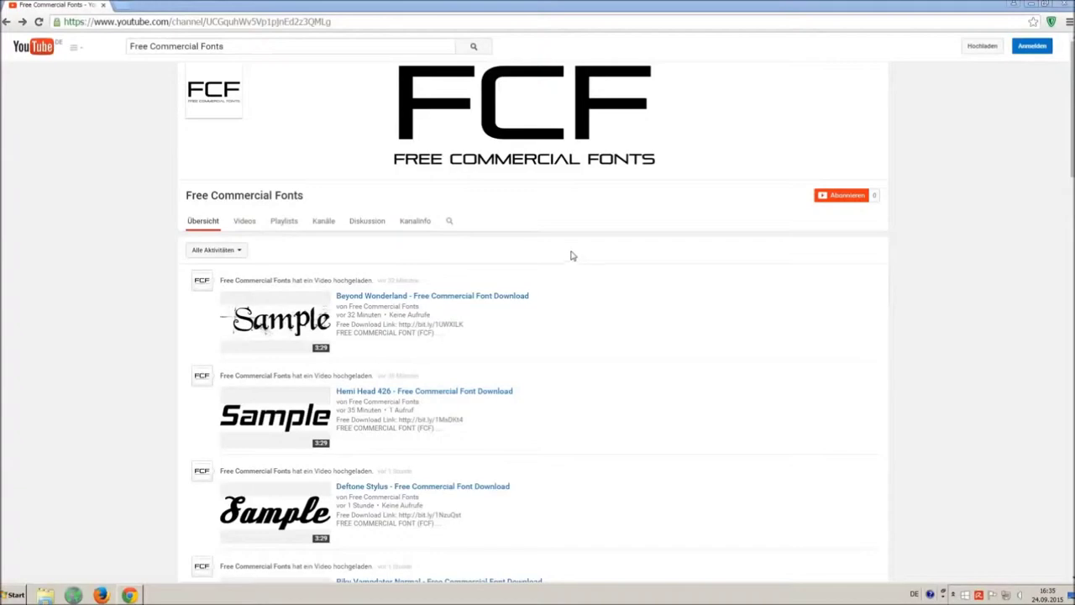
triple_click(271, 46)
- Scroll the Free Commercial Fonts channel page down until the Riky Vampdator Normal video appears
left_click(271, 46)
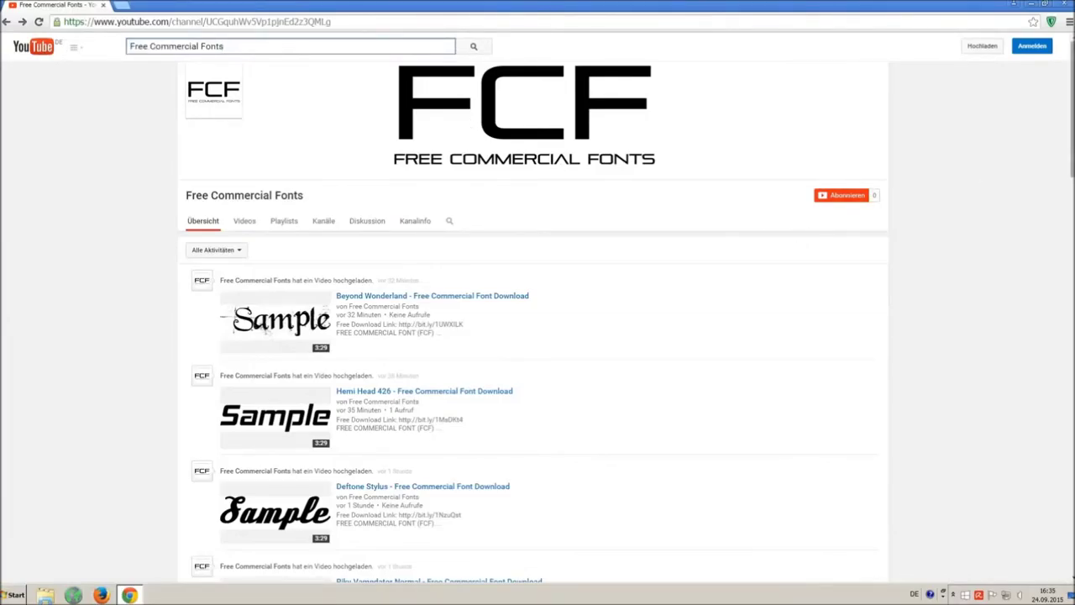
scroll(1071, 110, "down", 1)
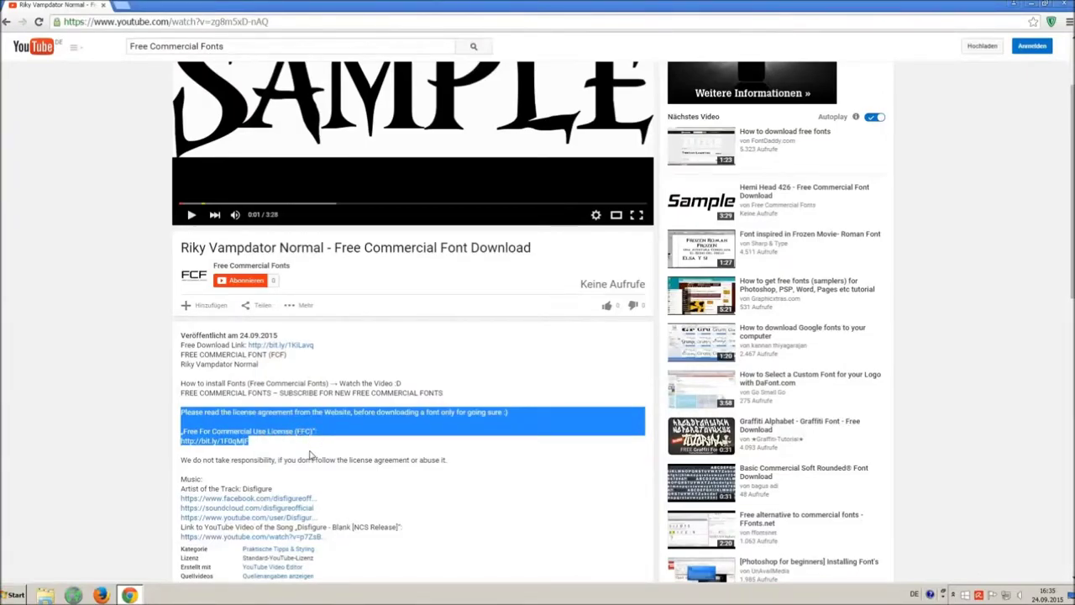
- Select the Free Download Link line in the Riky Vampdator Normal video's description
left_click(310, 456)
scroll(311, 454, "up", 2)
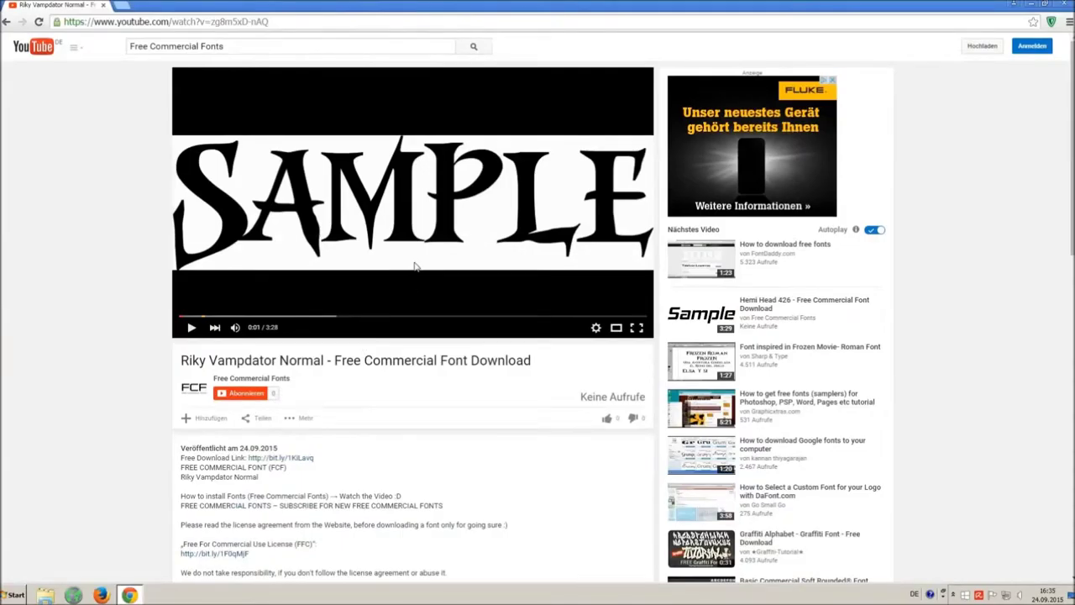
left_click_drag(181, 457, 247, 459)
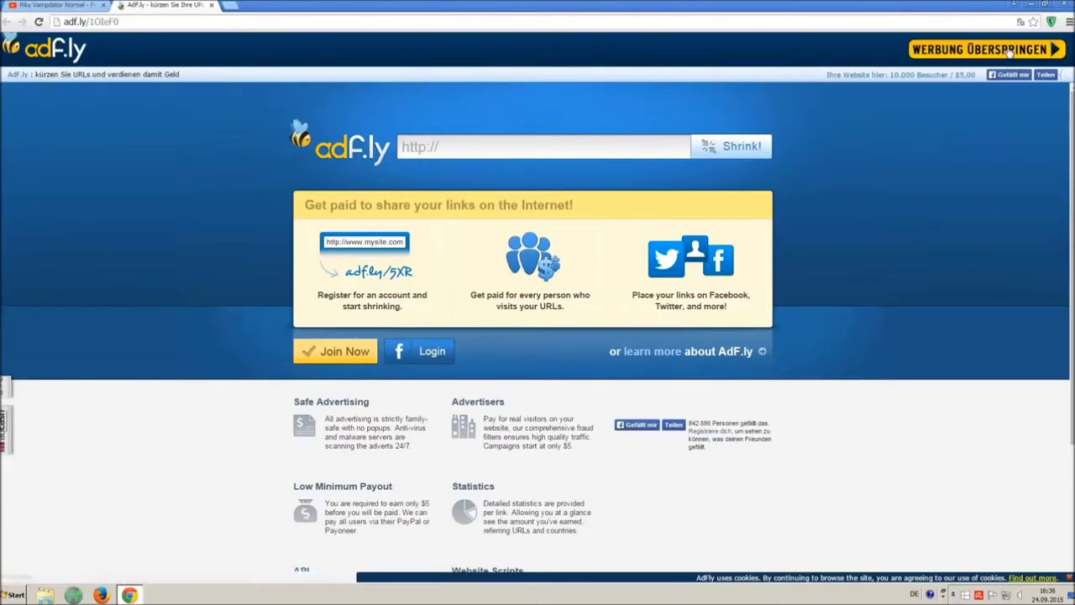
- Skip both adf.ly ad pages to reach the 1001 Fonts font page
left_click(1011, 50)
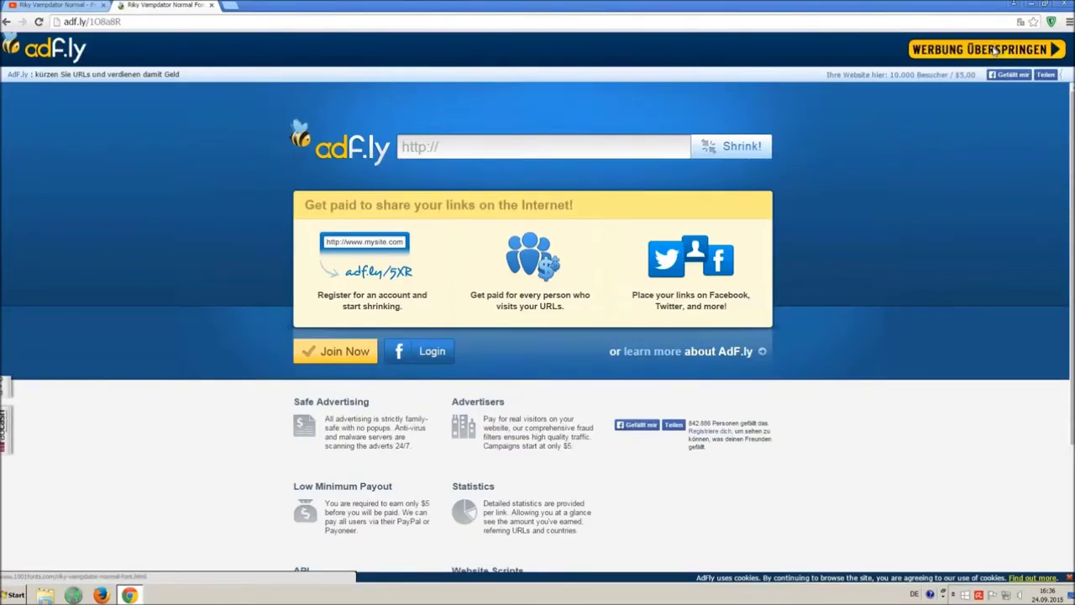
left_click(992, 49)
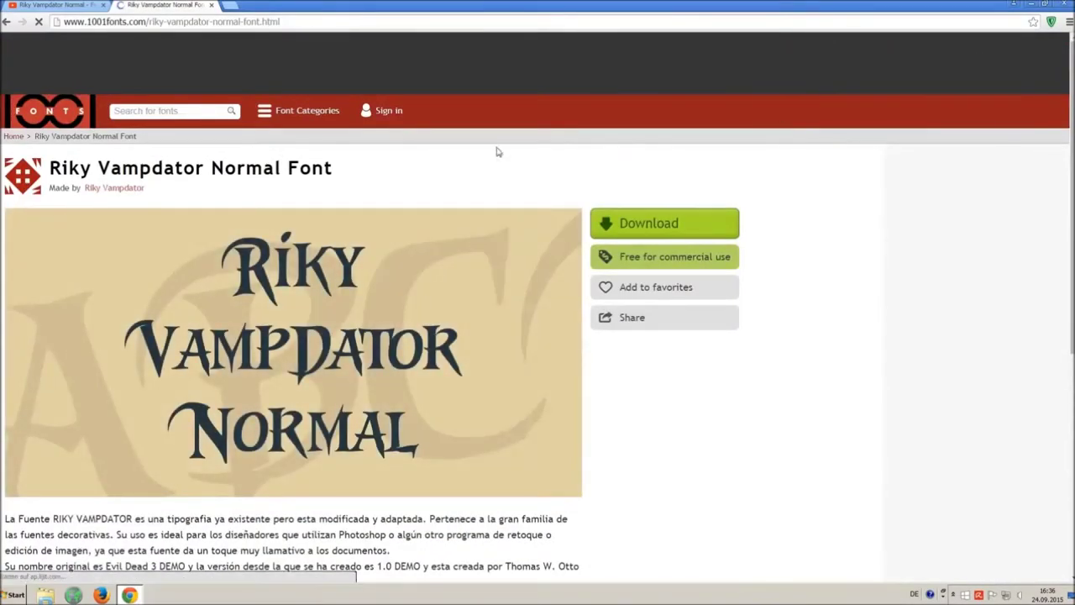
- Download the Riky Vampdator Normal TTF file from the 1001 Fonts Styles section
left_click_drag(49, 168, 391, 171)
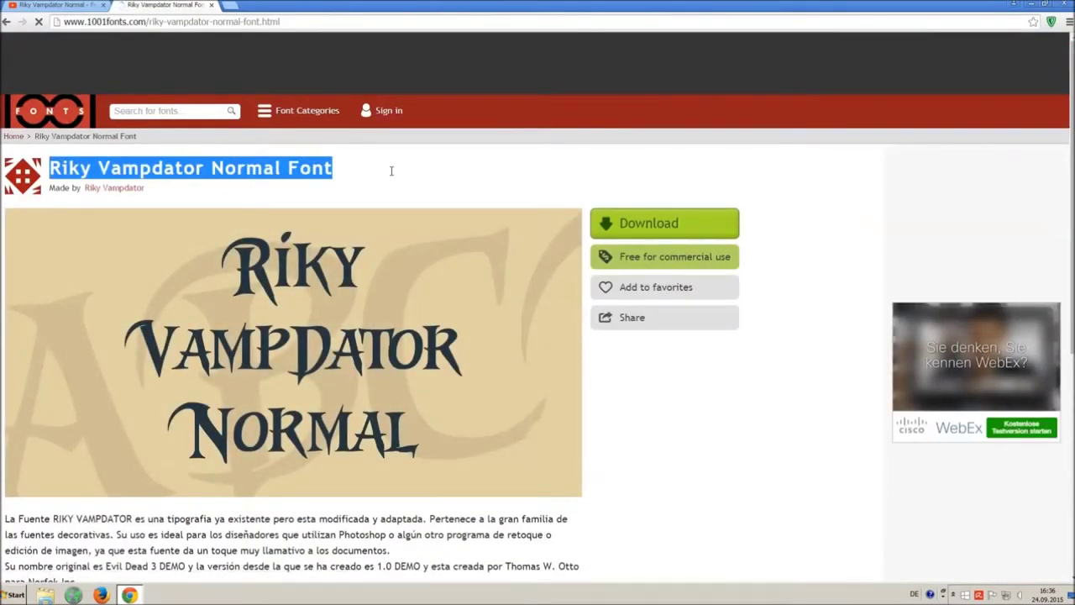
left_click(404, 179)
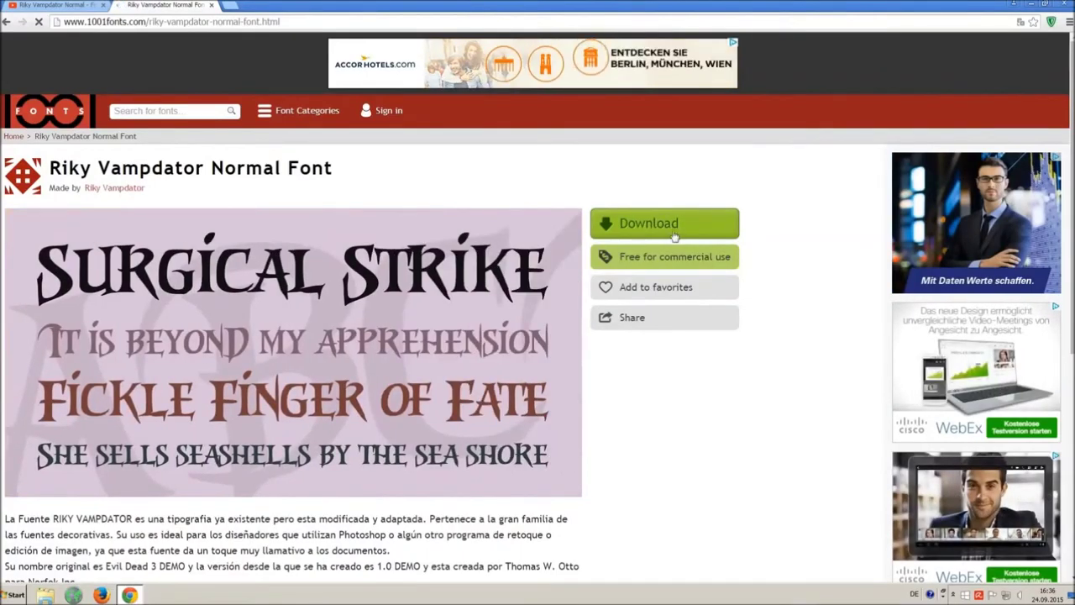
scroll(749, 224, "down", 3)
scroll(537, 319, "down", 5)
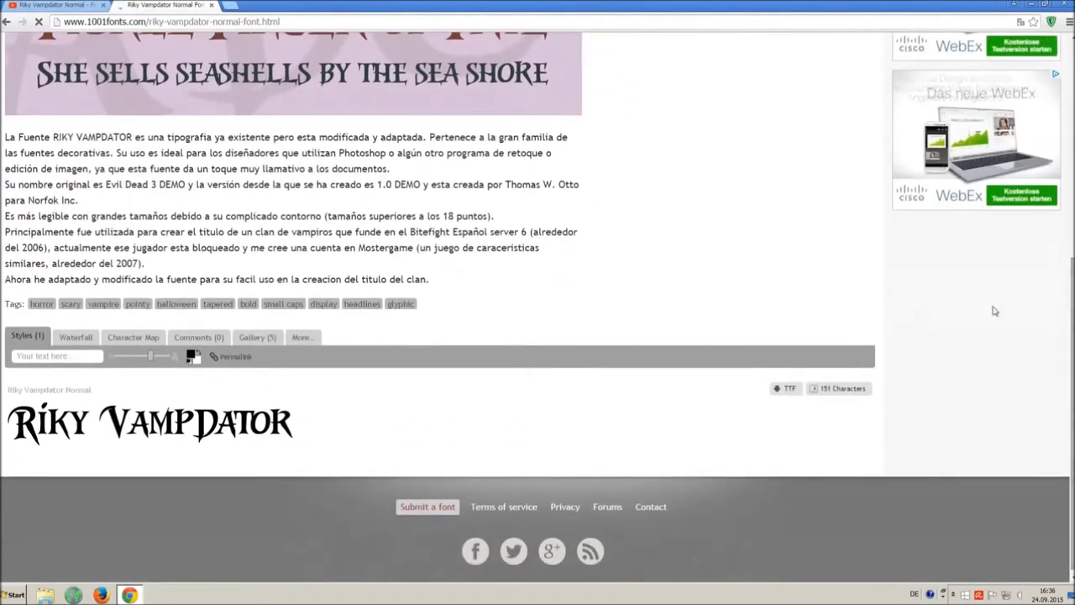
left_click(780, 393)
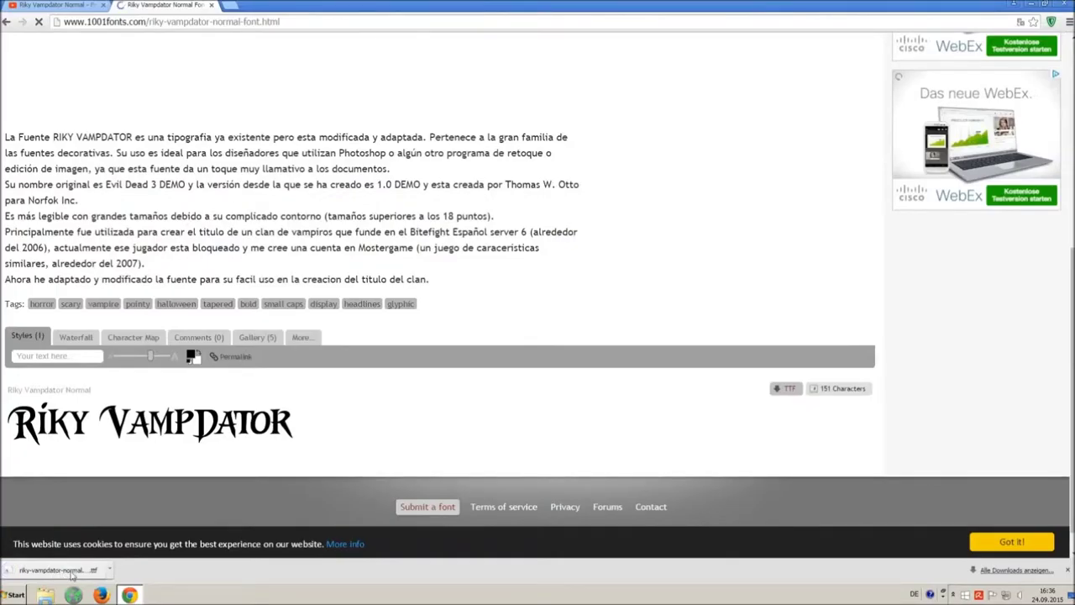
left_click(10, 594)
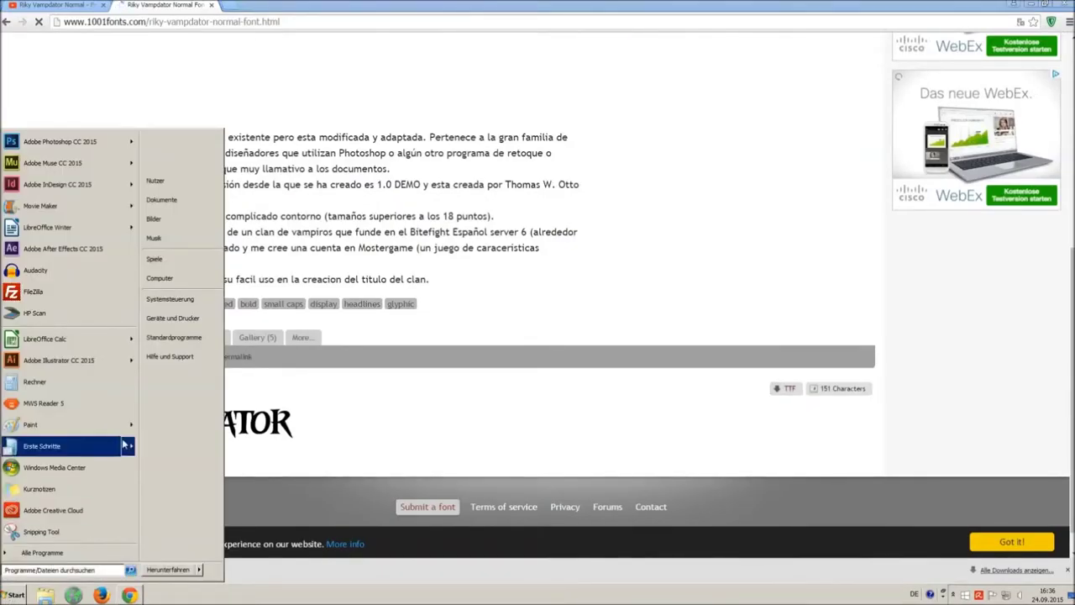
- Search the Control Panel for 'font' and open the Schriftarten folder listing 208 fonts
left_click(174, 306)
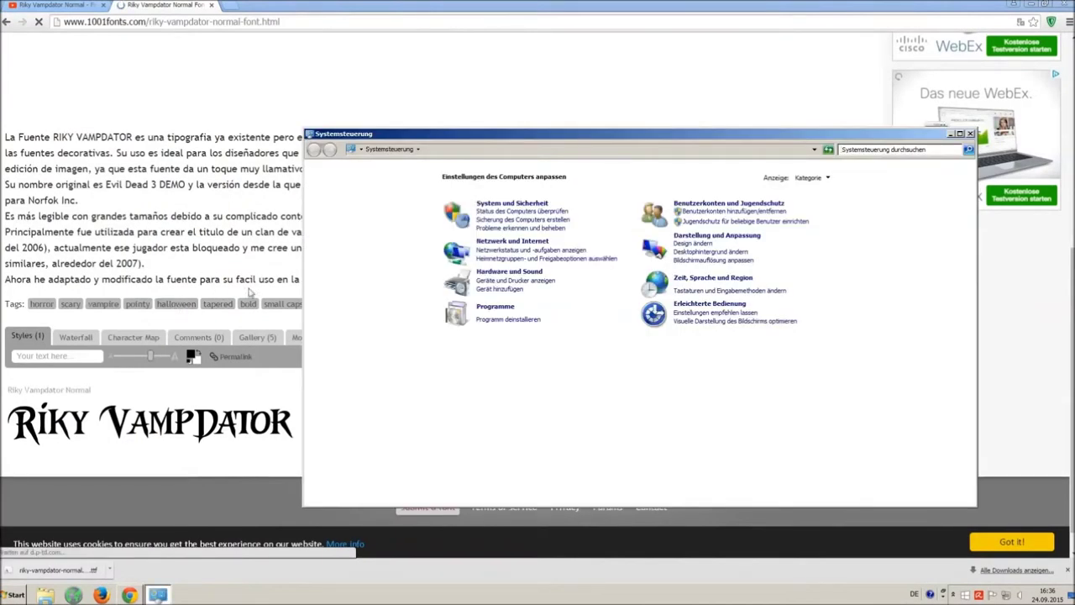
left_click(868, 151)
type("font")
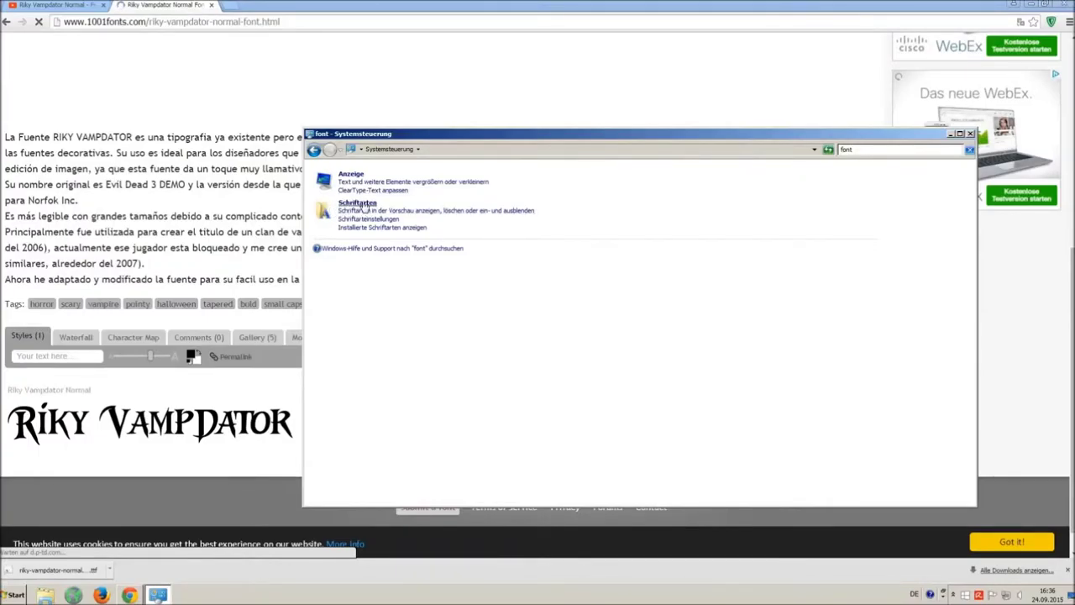
left_click(357, 203)
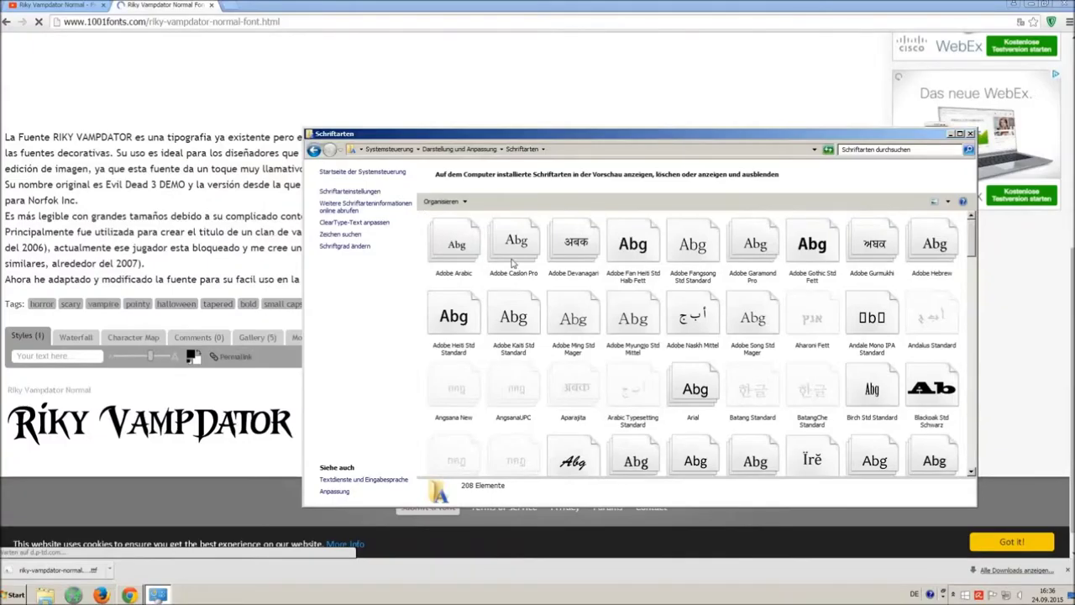
left_click_drag(428, 215, 598, 99)
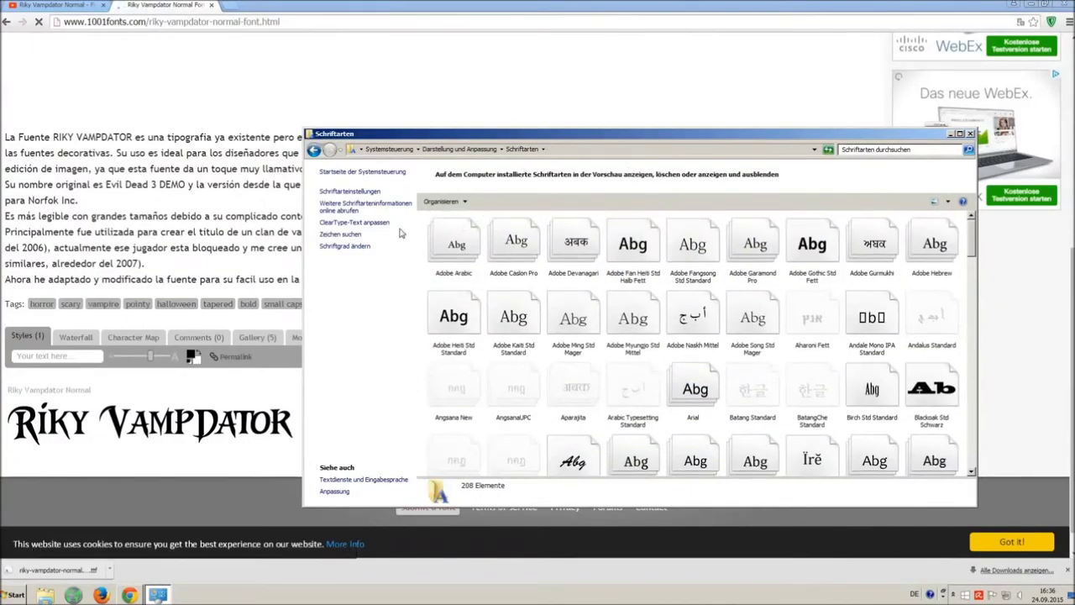
left_click(14, 593)
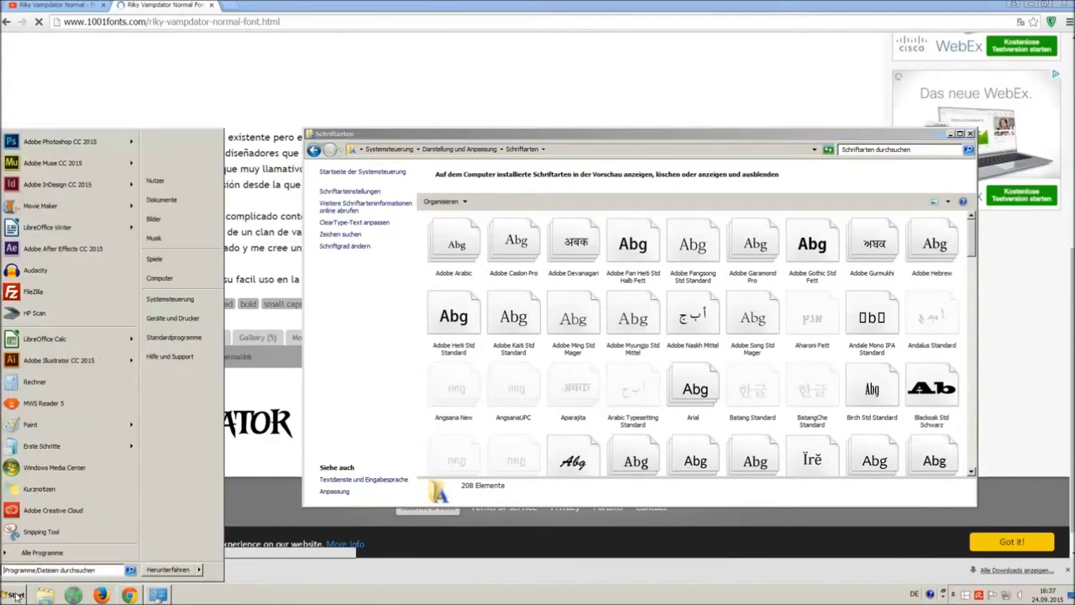
- Drag the Riky Vampdator font file from Downloads into the Fonts folder to install it
left_click(197, 282)
left_click(185, 298)
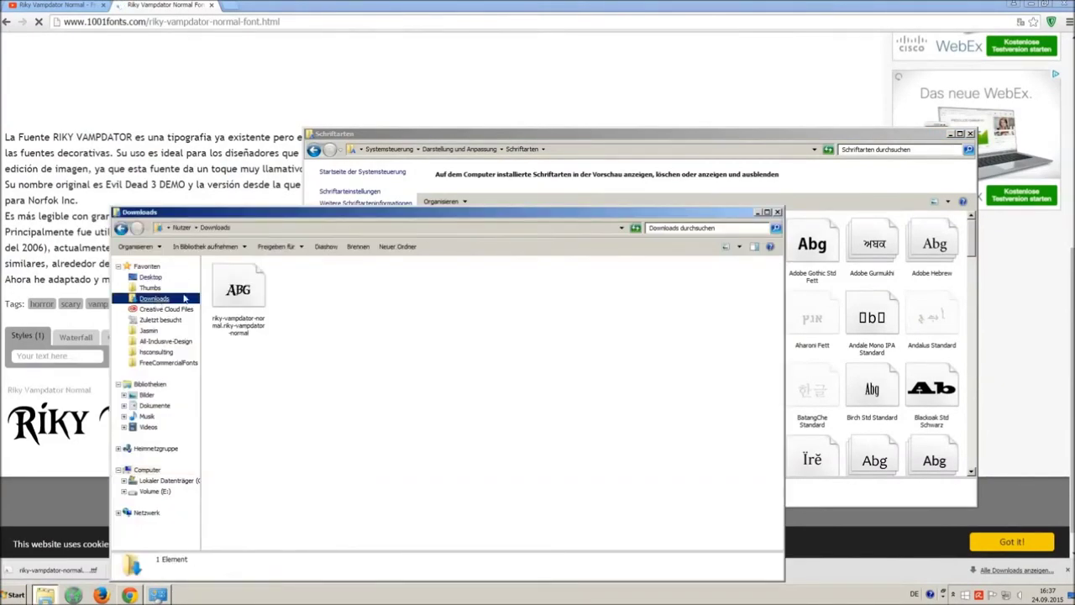
left_click_drag(290, 220, 273, 377)
left_click_drag(237, 447, 547, 294)
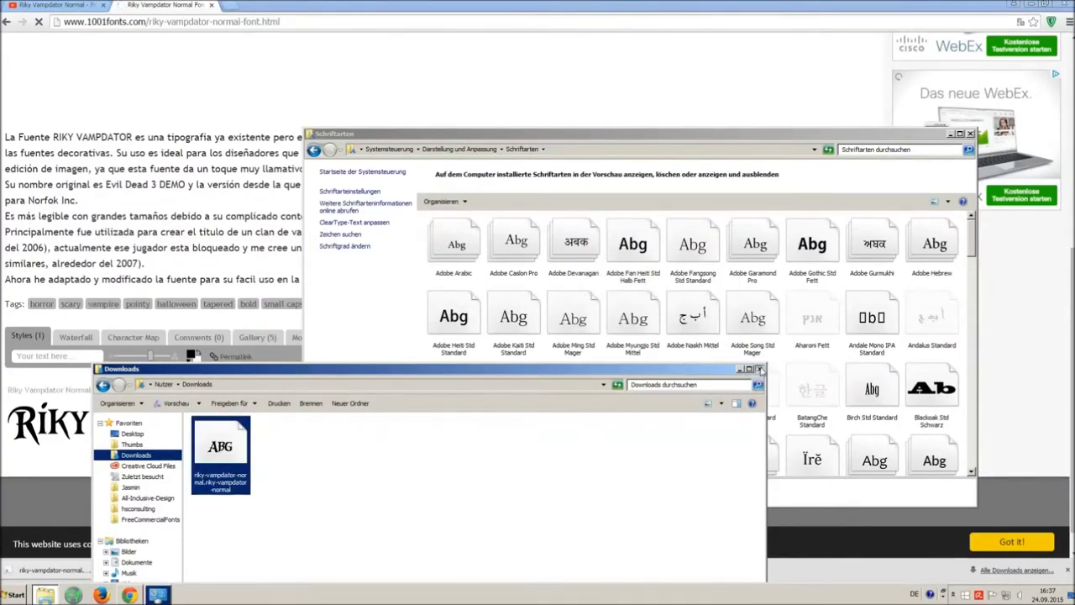
left_click(760, 370)
left_click(970, 133)
left_click(211, 5)
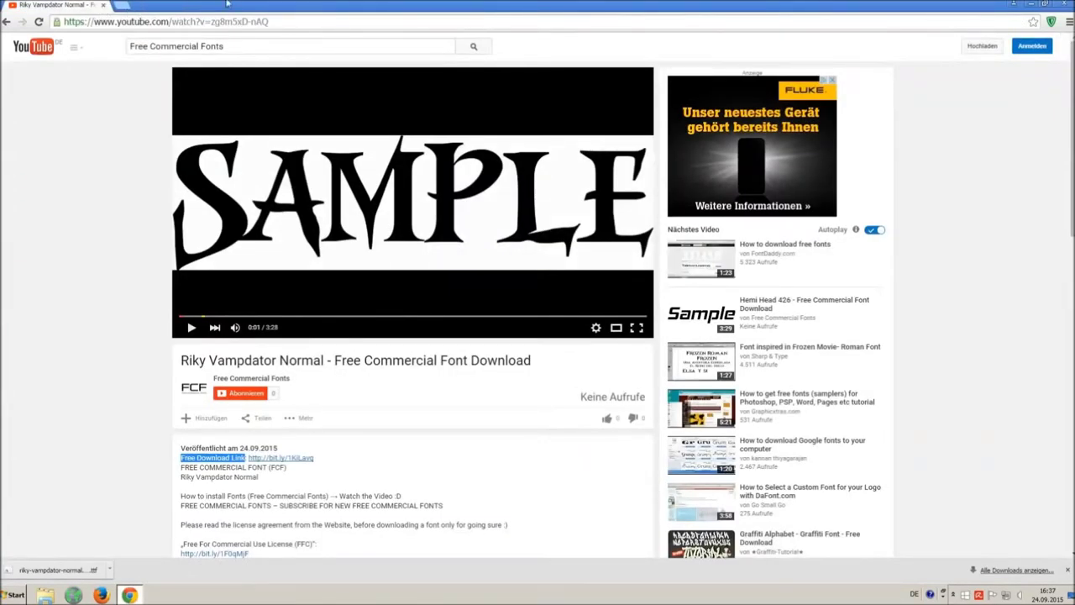
- Start a blank LibreOffice Writer document and type 'O MG THIS VOICE IS SO ANNOYING !!!!'
left_click(1039, 4)
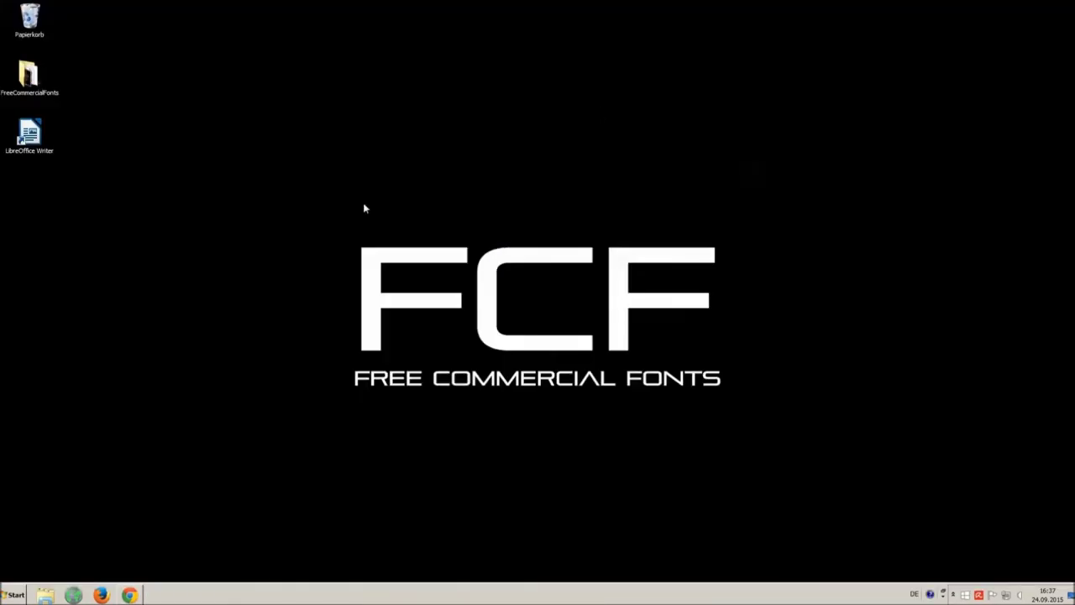
double_click(32, 132)
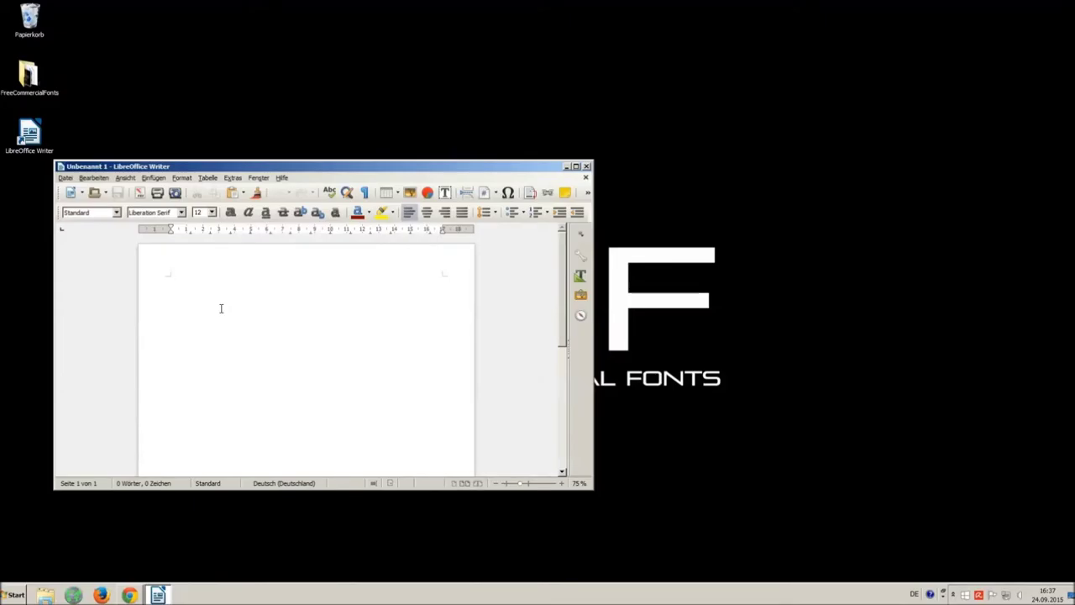
type("ol THIS VOICE IS SO ANNOYING !!!!")
- Set the whole line in the Riky Vampdator Normal font
key("ctrl+a")
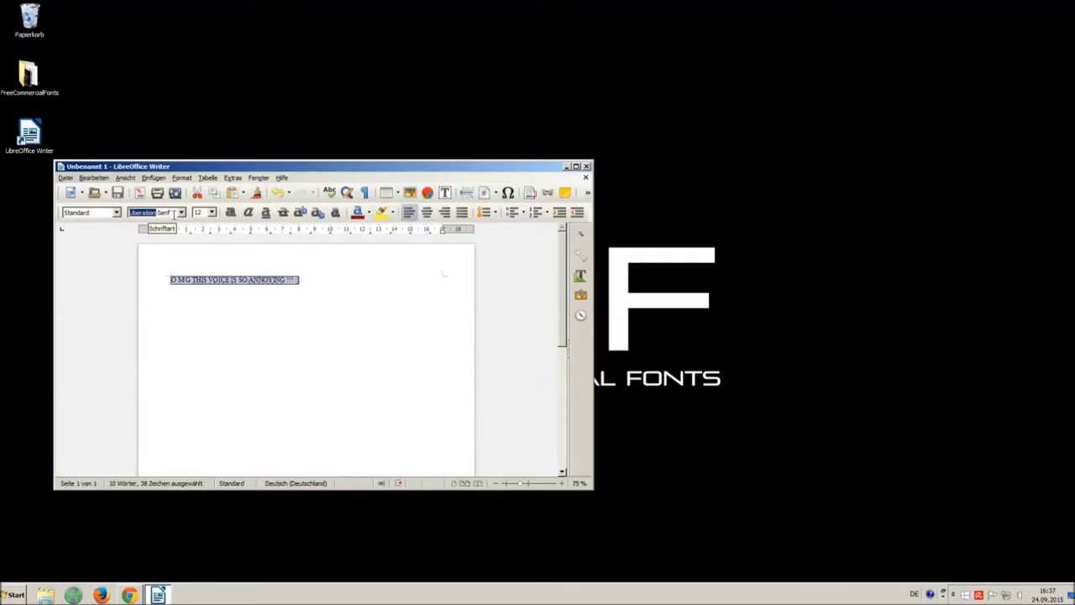
type("Va")
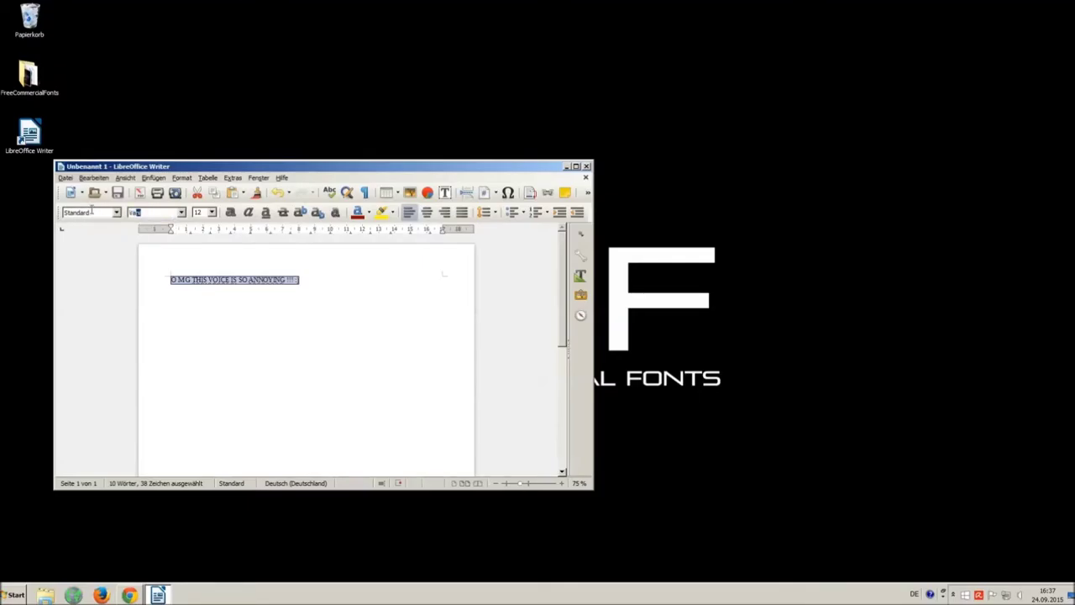
type("m")
key("BackSpace")
key("BackSpace")
key("BackSpace")
left_click(180, 214)
left_click_drag(283, 230, 286, 327)
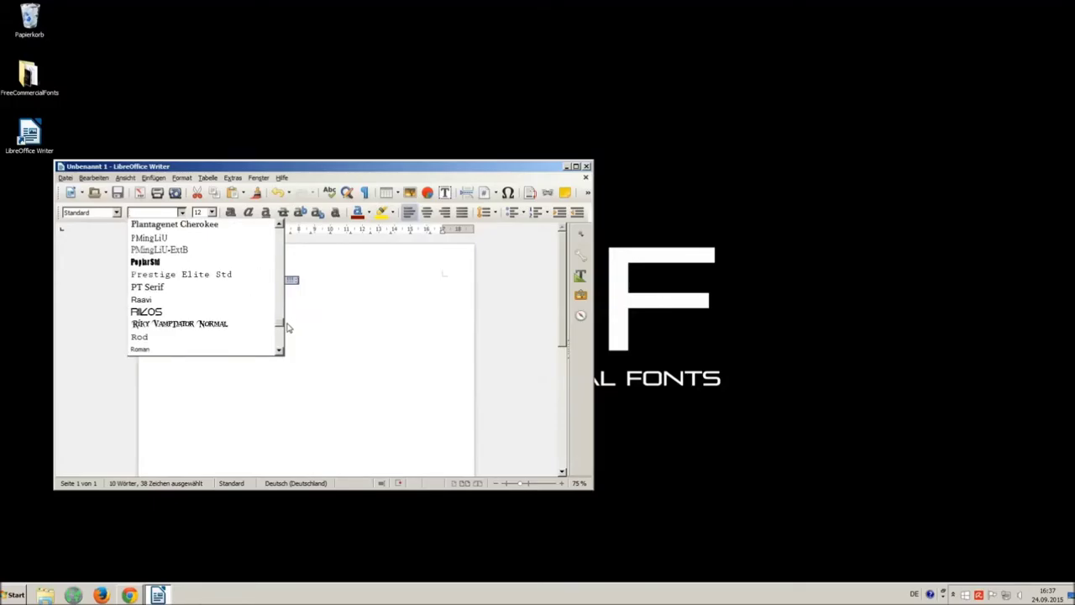
left_click(161, 324)
- Enlarge the sample line to 16 pt
left_click(213, 213)
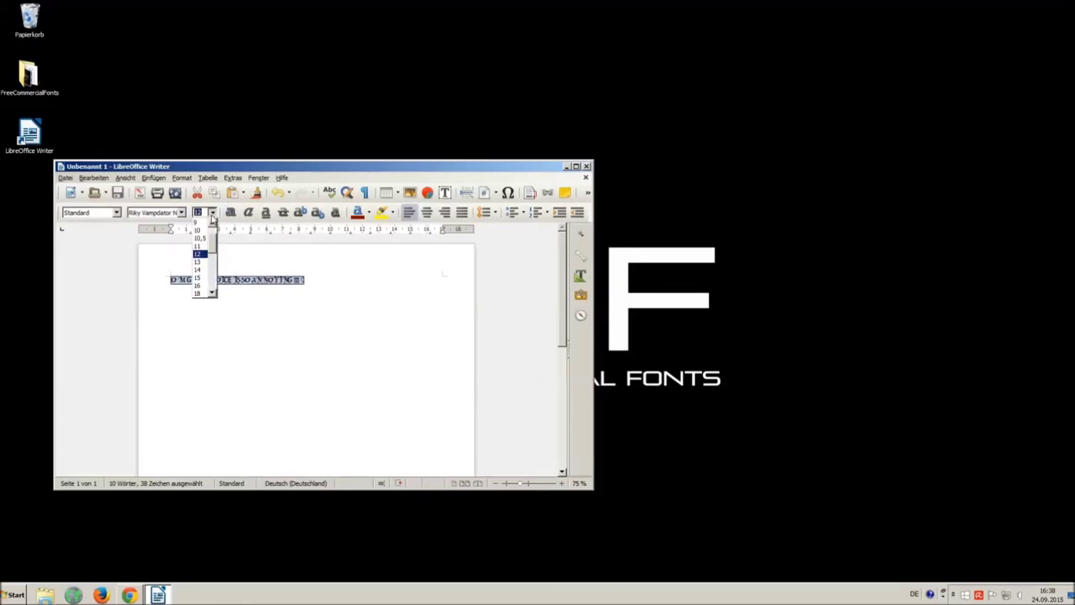
left_click(201, 290)
left_click(274, 291)
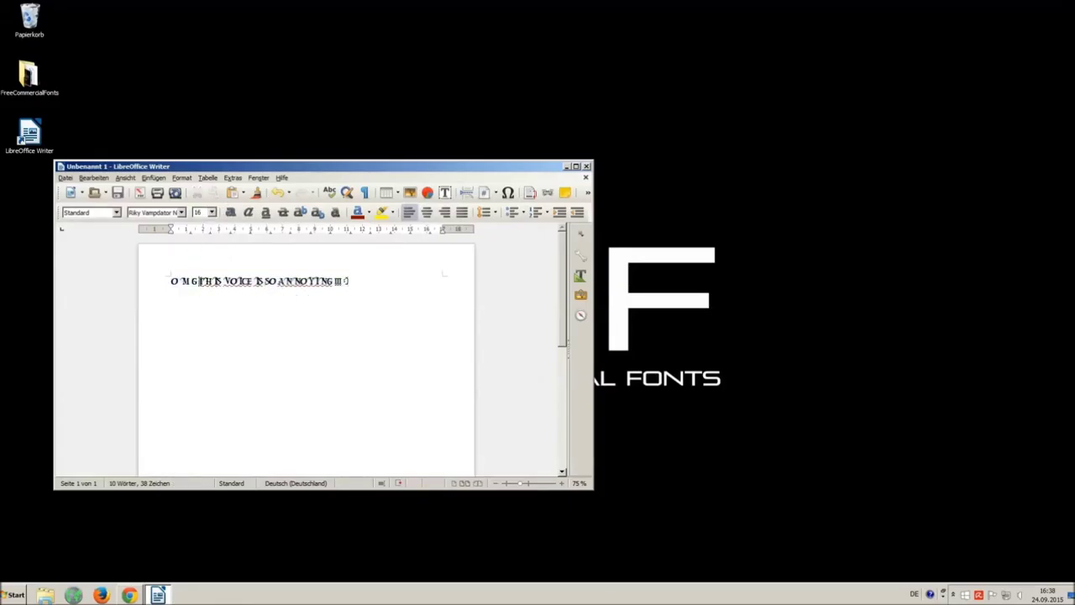
- Add extra spaces before VOICE, IS, SO and ANNOYING
left_click(228, 281)
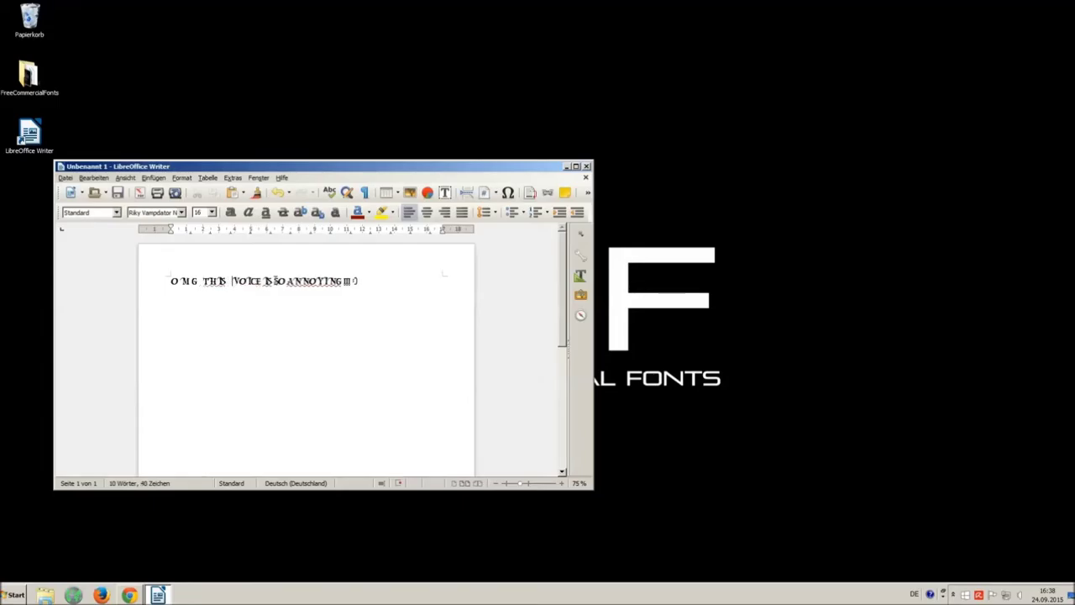
left_click(262, 281)
left_click(276, 282)
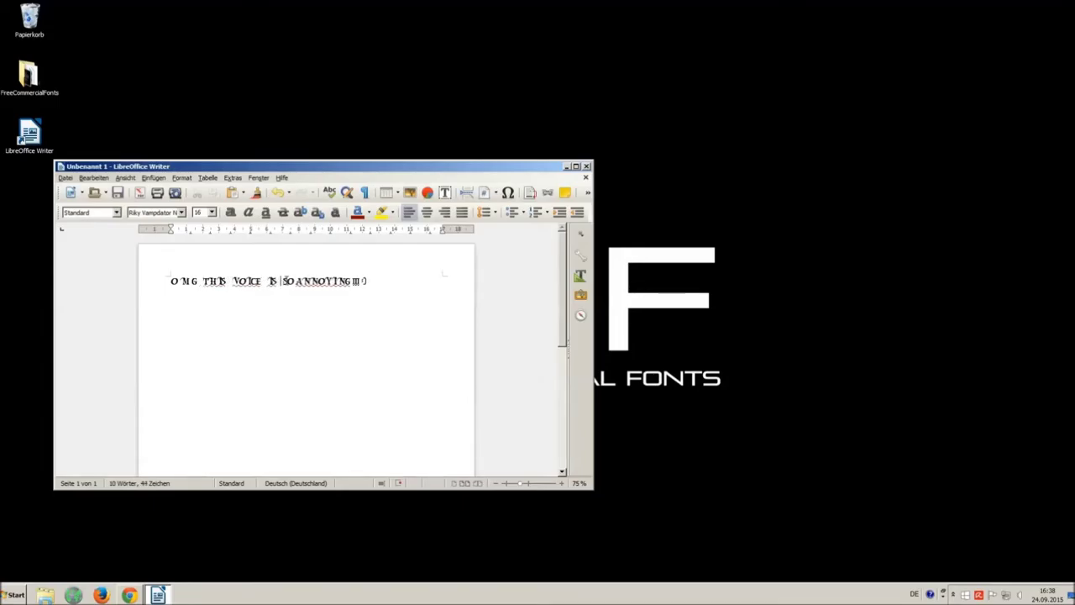
left_click(293, 281)
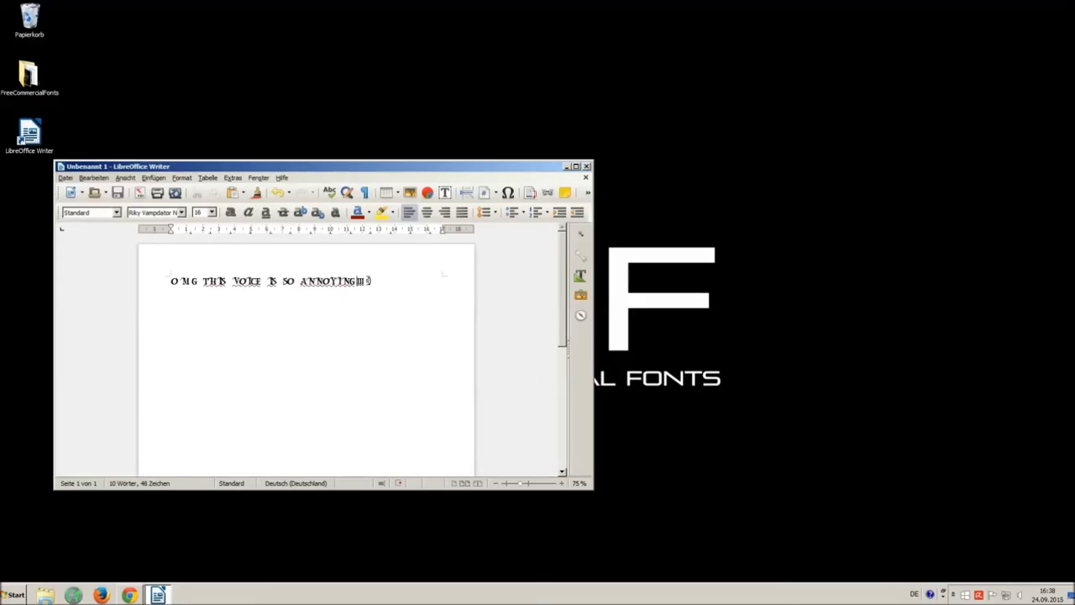
- Close the Writer document without saving (Nicht speichern)
key("ctrl+a")
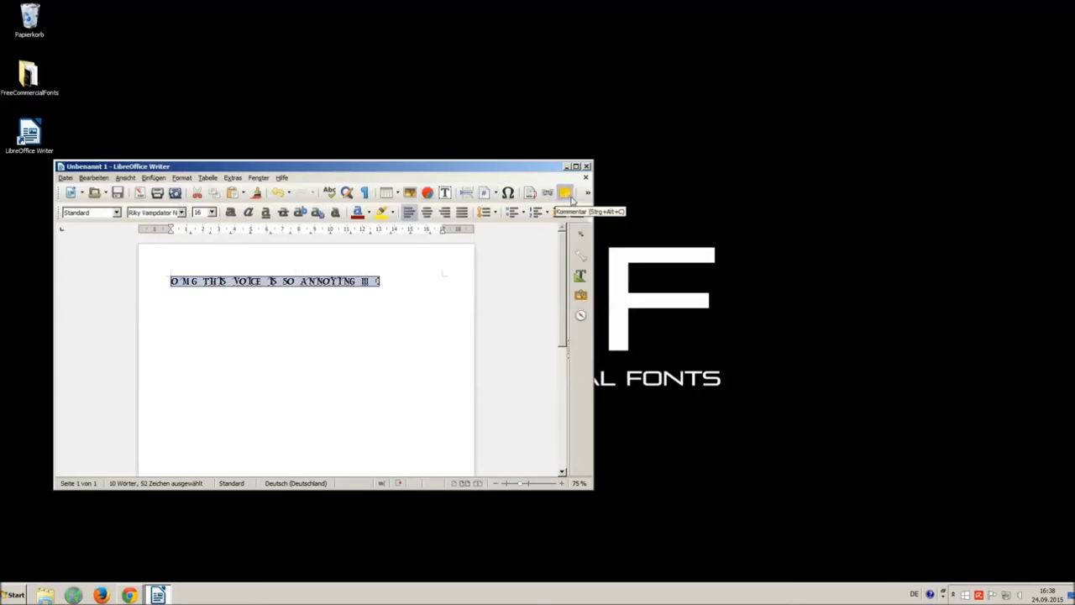
left_click(587, 166)
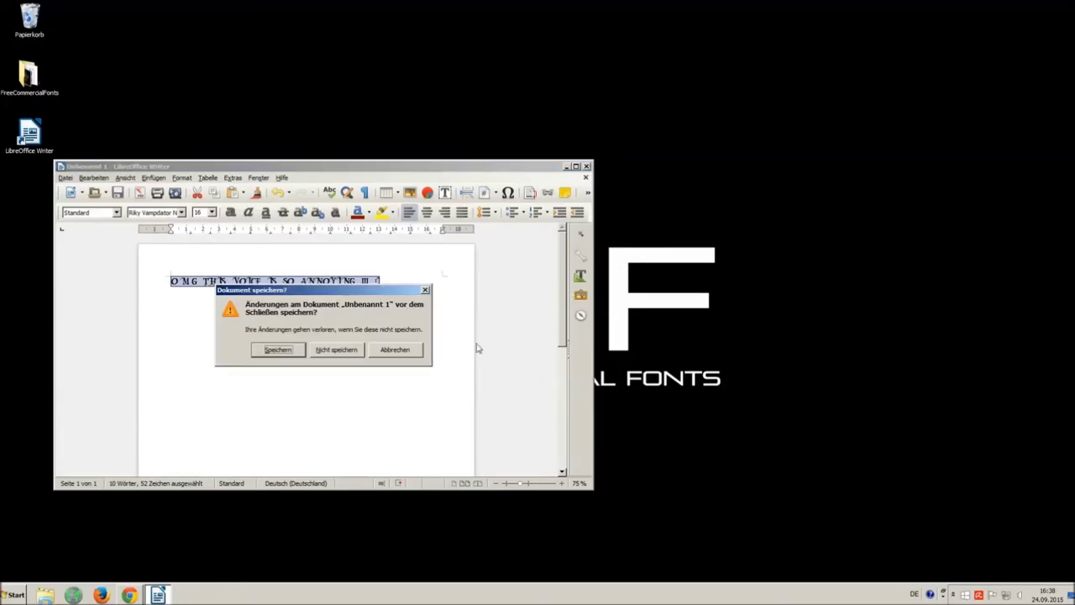
left_click(324, 349)
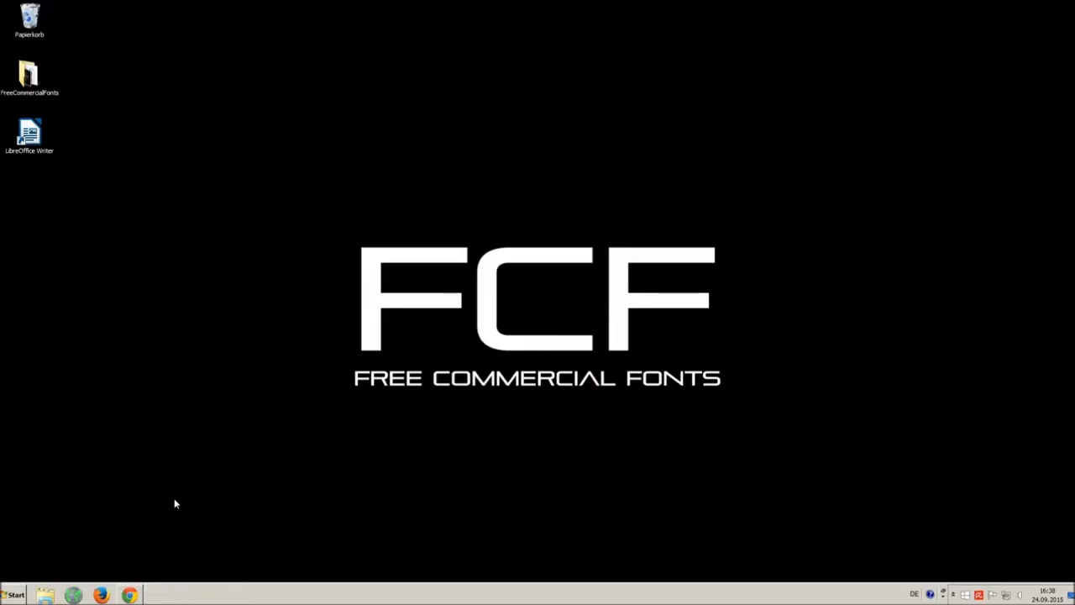
- Back on the Riky Vampdator video page, highlight the Music credits in the description
left_click(129, 594)
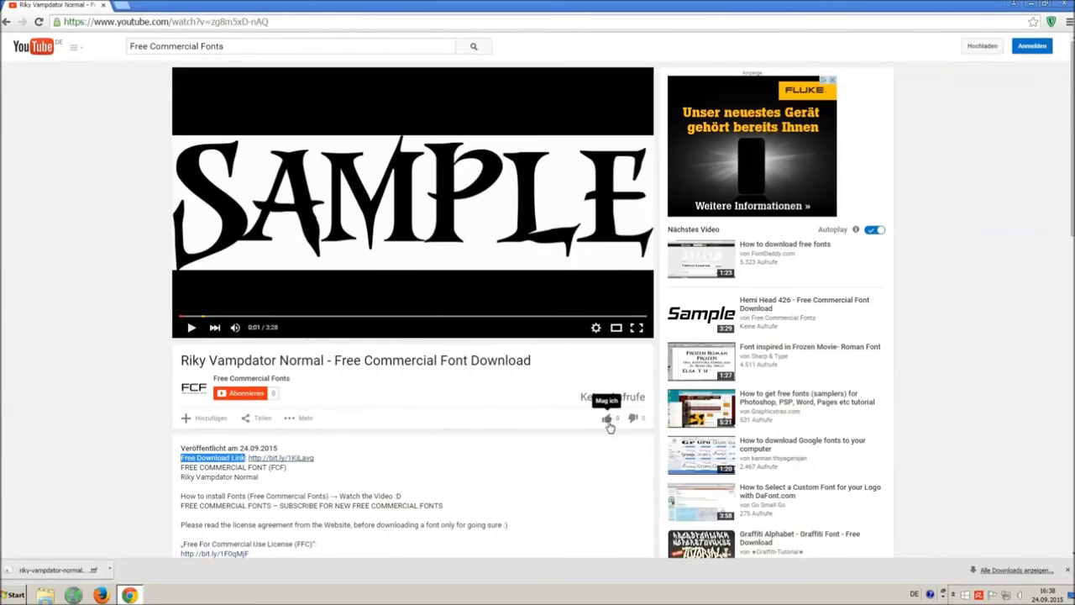
scroll(174, 368, "down", 3)
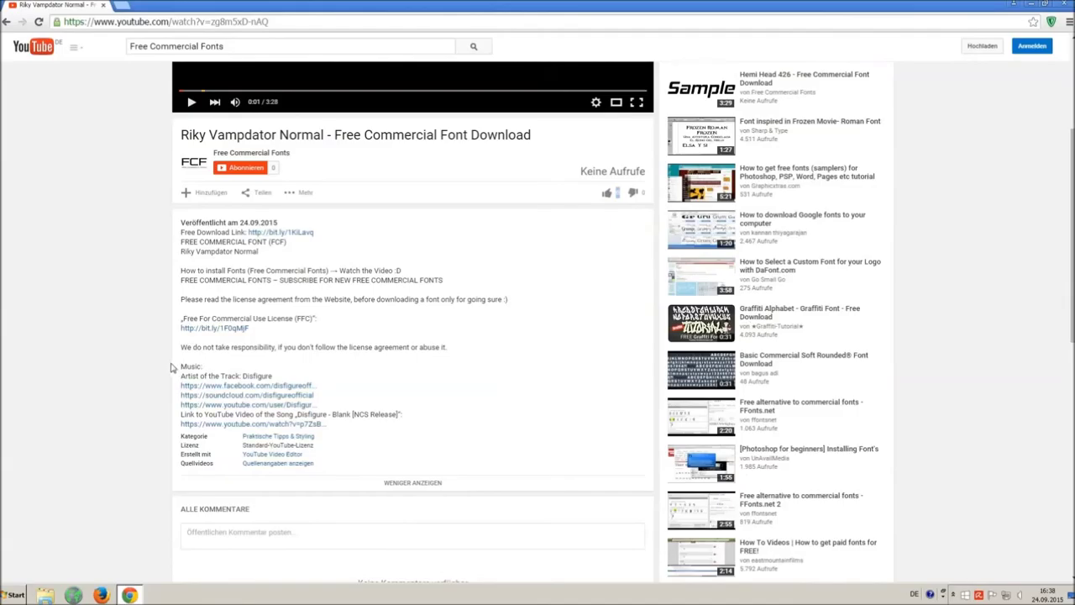
left_click_drag(183, 363, 385, 422)
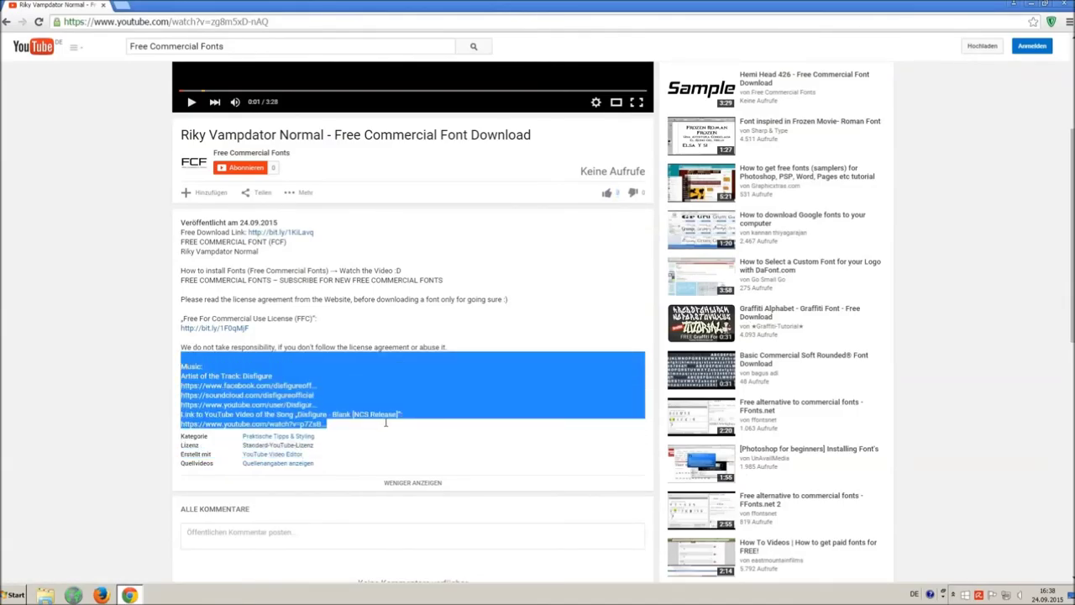